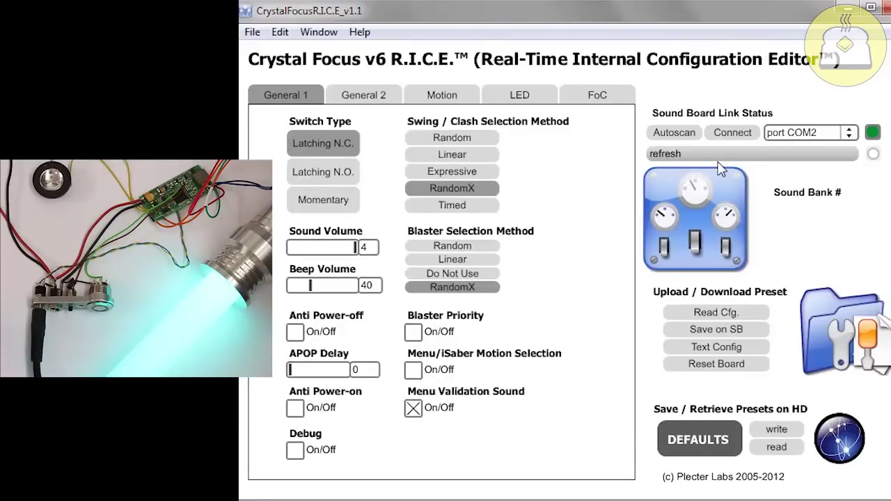
- Connect to the board on COM2 and read its configuration (Momentary, volume 2, APOP 200, bank 1)
{"action": "left_click", "coordinate": [780, 139]}
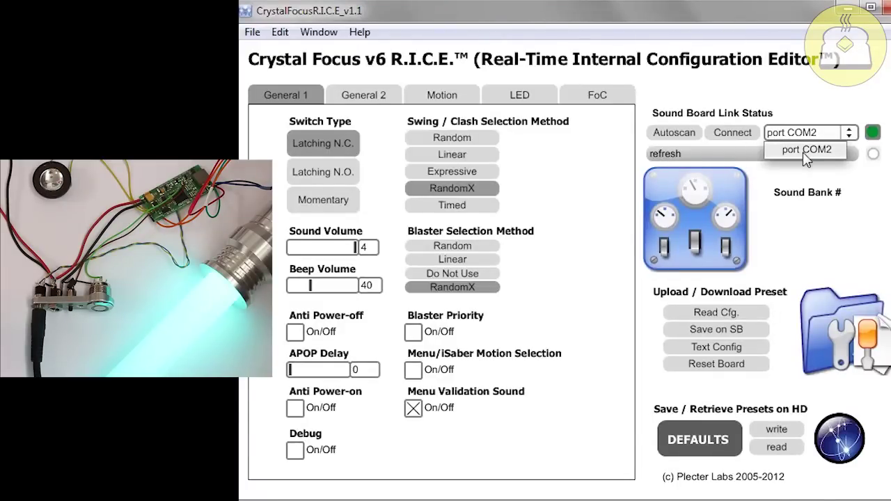
{"action": "left_click", "coordinate": [803, 151]}
{"action": "left_click", "coordinate": [737, 134]}
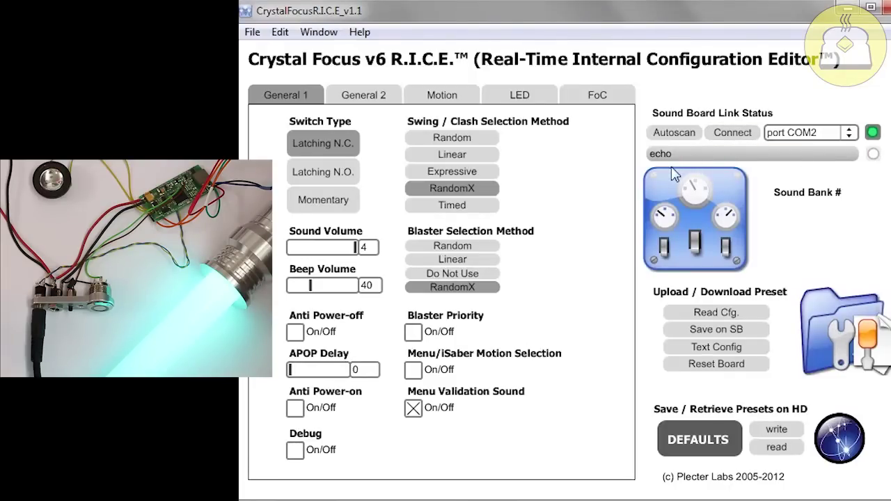
{"action": "left_click", "coordinate": [692, 315]}
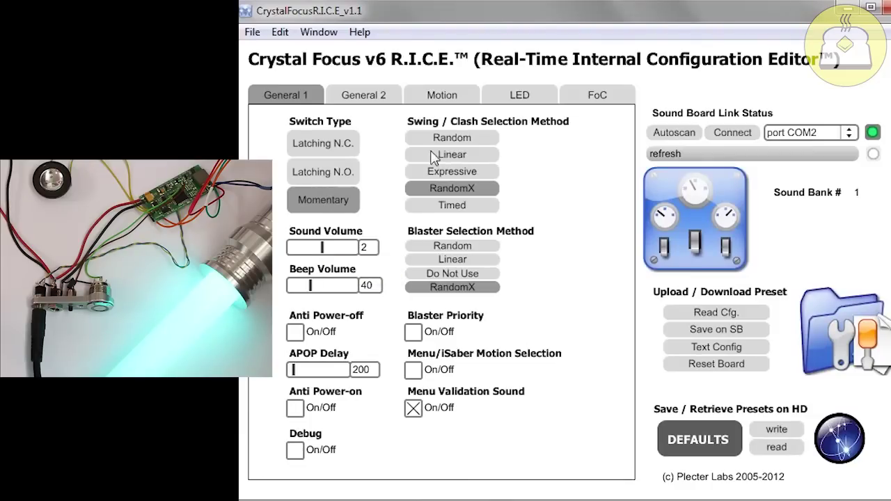
- In the LED settings, set colour order to BGR and pick a teal-cyan blade colour
{"action": "left_click", "coordinate": [519, 99]}
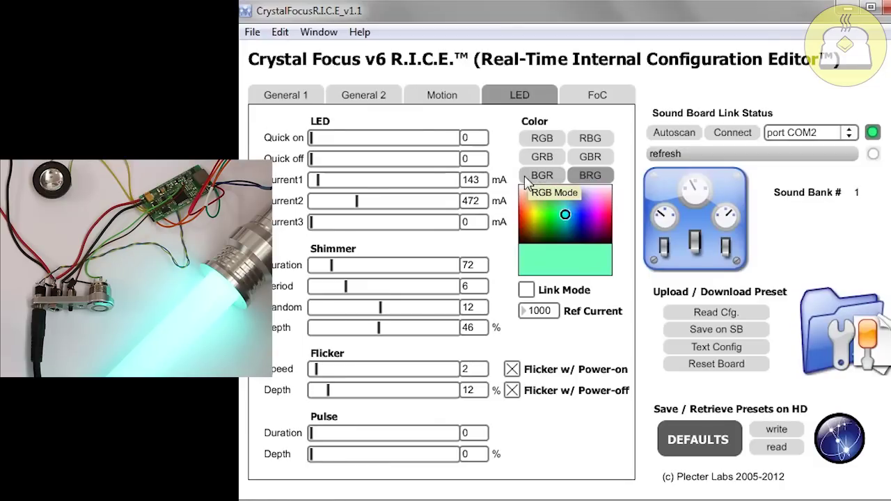
{"action": "left_click", "coordinate": [525, 176]}
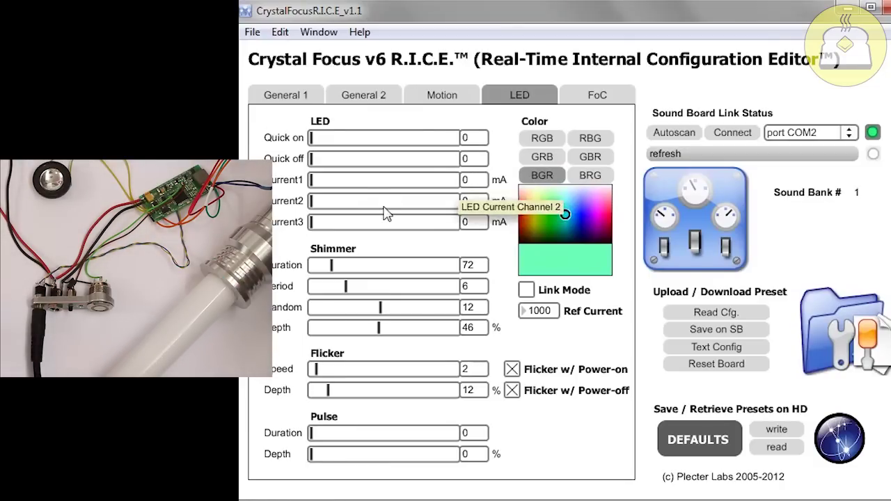
{"action": "left_click", "coordinate": [567, 212]}
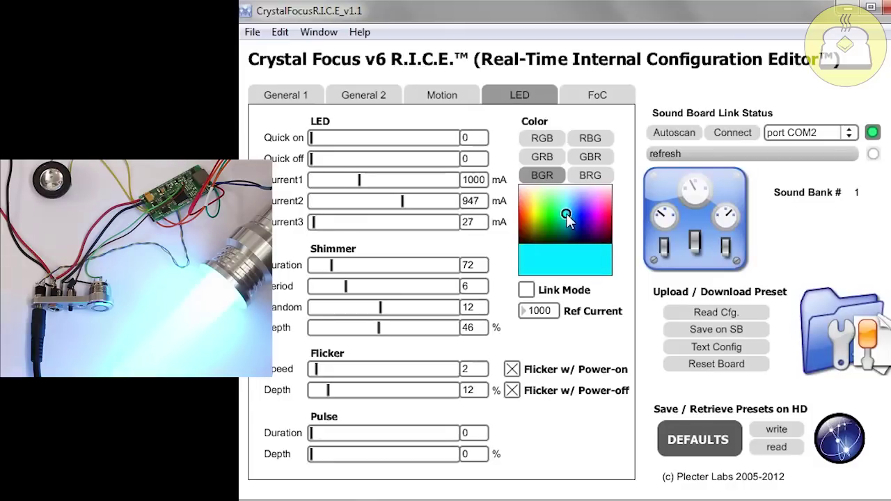
{"action": "mouse_move", "coordinate": [567, 214]}
{"action": "left_mouse_down"}
{"action": "mouse_move", "coordinate": [579, 221]}
{"action": "mouse_move", "coordinate": [559, 223]}
{"action": "left_mouse_up"}
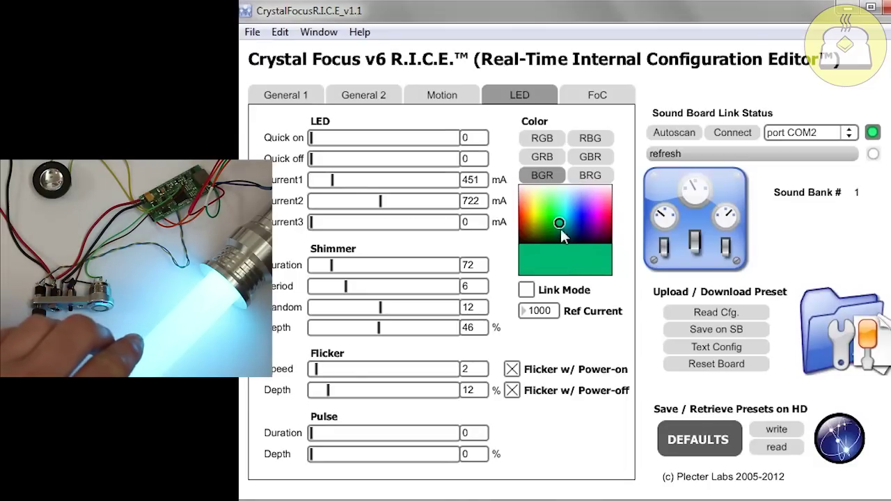
{"action": "mouse_move", "coordinate": [561, 224]}
{"action": "left_mouse_down"}
{"action": "mouse_move", "coordinate": [570, 225]}
{"action": "mouse_move", "coordinate": [521, 225]}
{"action": "mouse_move", "coordinate": [567, 229]}
{"action": "mouse_move", "coordinate": [555, 227]}
{"action": "left_mouse_up"}
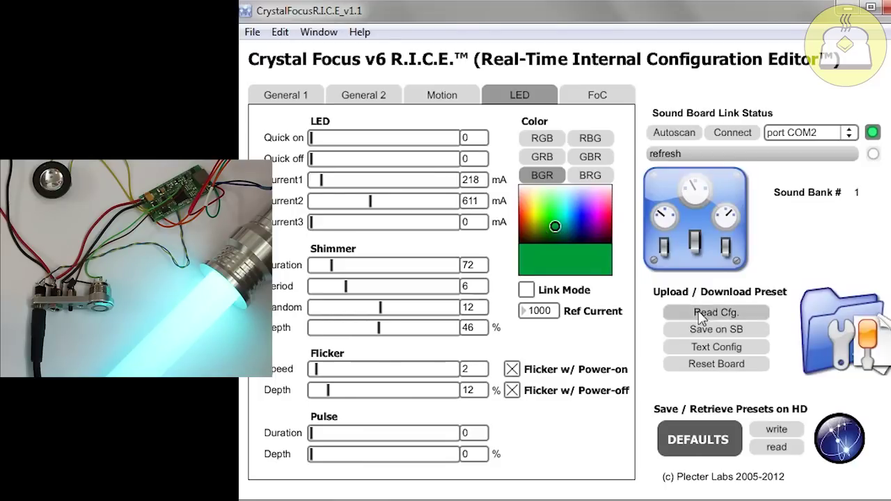
- Write the BGR teal-cyan LED setup (218 and 611 mA) to the sound board
{"action": "left_click", "coordinate": [708, 332]}
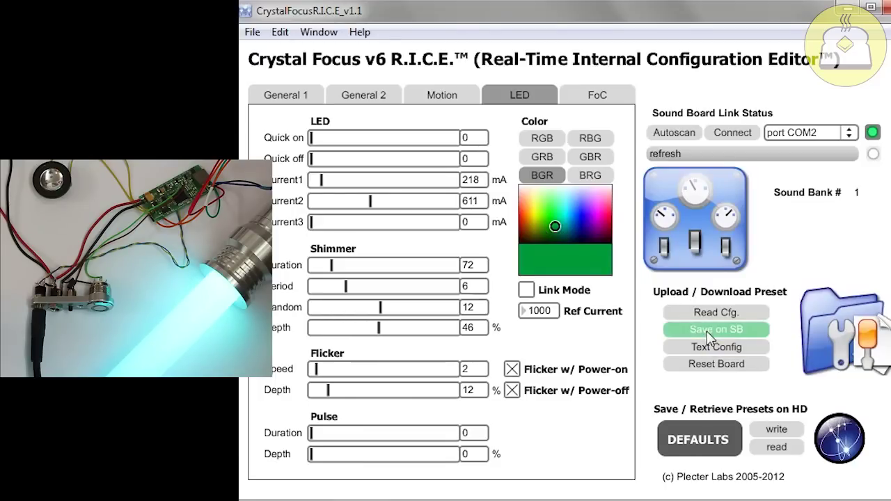